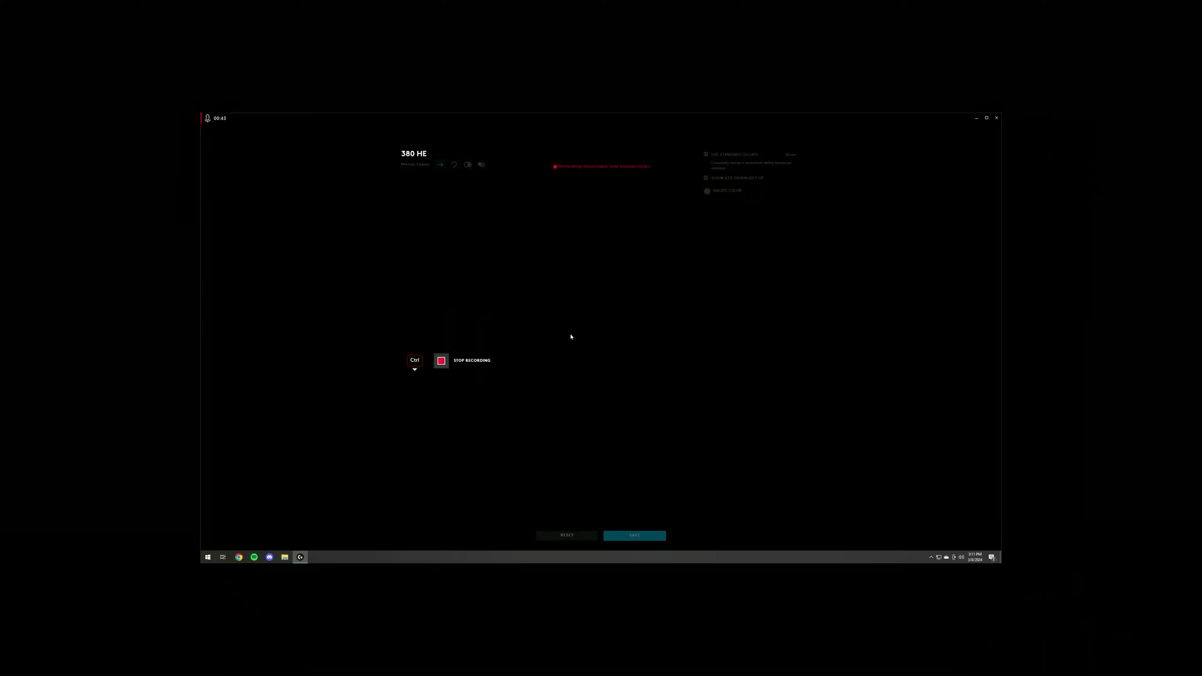
- Record the final D, S, W, W, A, S keys, then stop recording and save the 380 HE macro
{"action": "key", "text": "d"}
{"action": "key", "text": "s"}
{"action": "key", "text": "s"}
{"action": "key", "text": "w"}
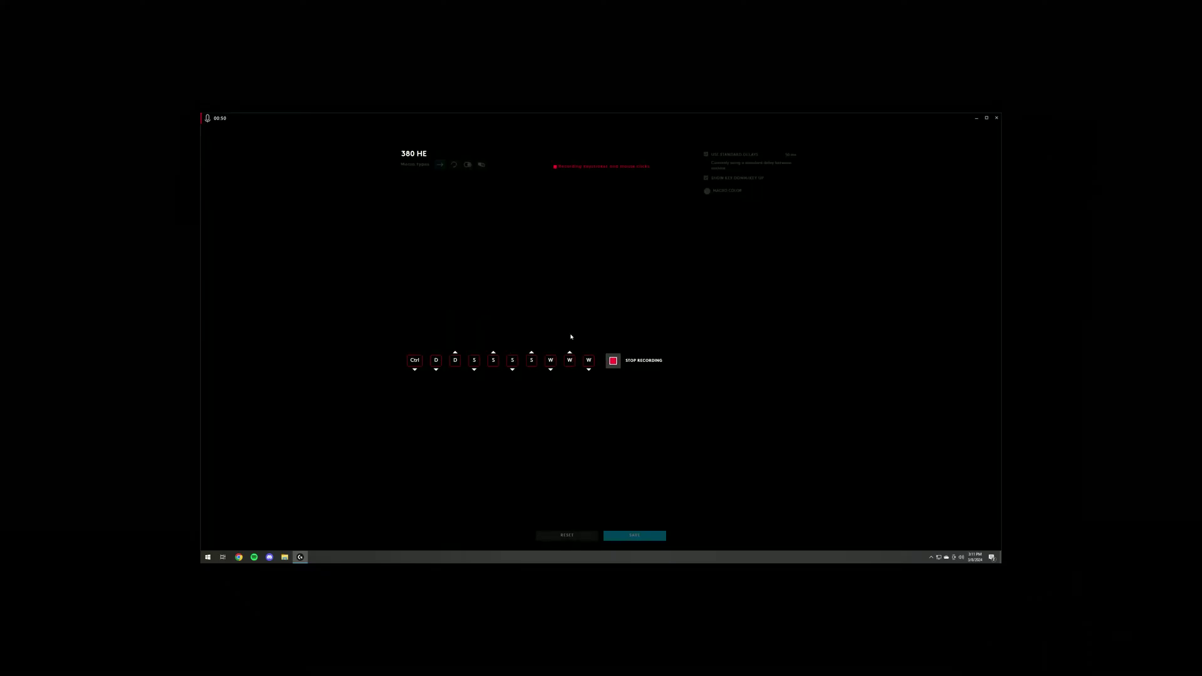
{"action": "key", "text": "w"}
{"action": "key", "text": "a"}
{"action": "key", "text": "s"}
{"action": "key", "text": "s"}
{"action": "left_click", "coordinate": [413, 373]}
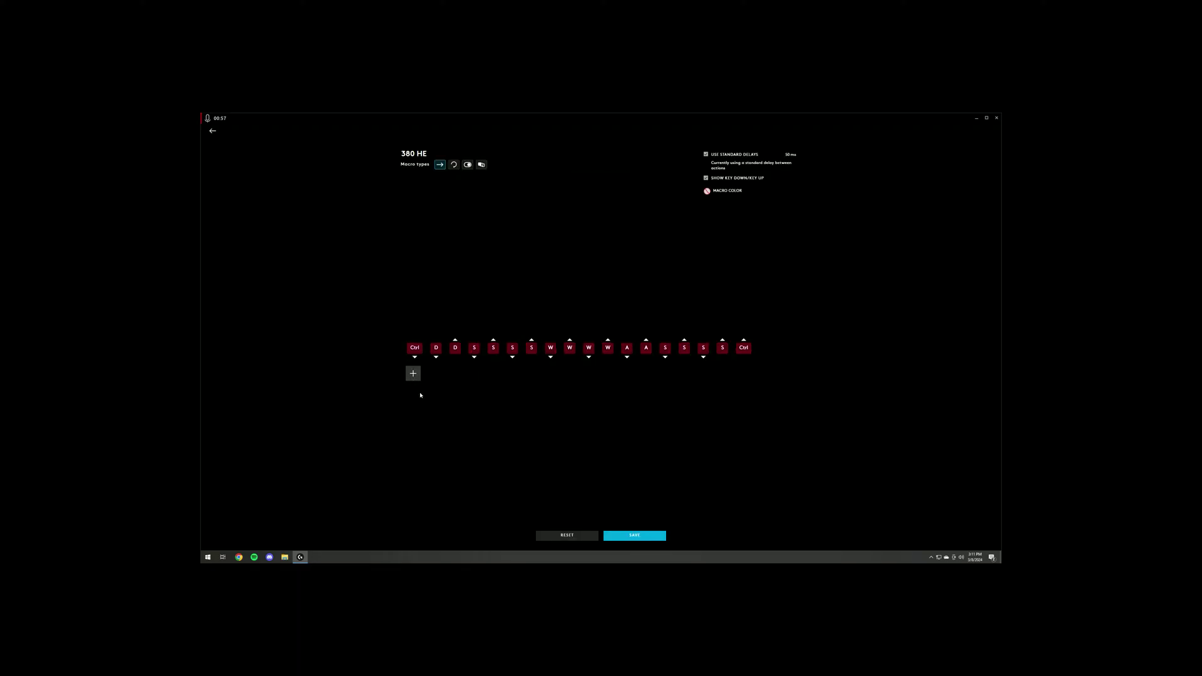
{"action": "left_click", "coordinate": [639, 536]}
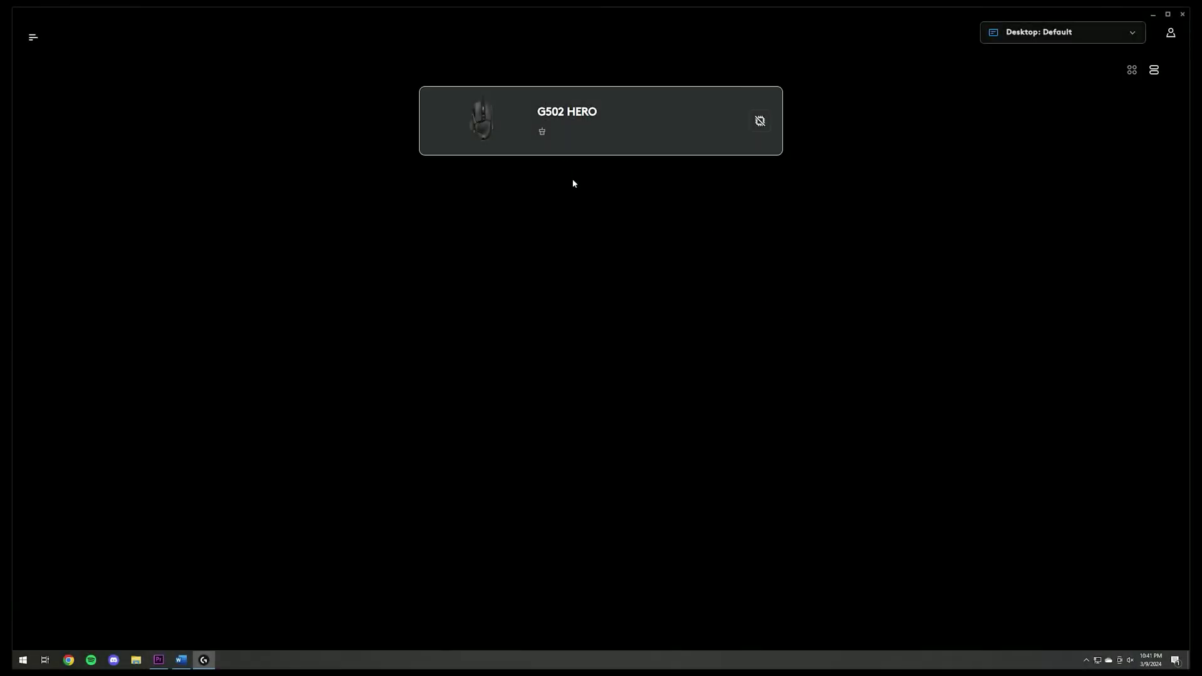
- Open the G502 HERO's settings and go to Manage Profiles from the profile list
{"action": "left_click", "coordinate": [572, 120]}
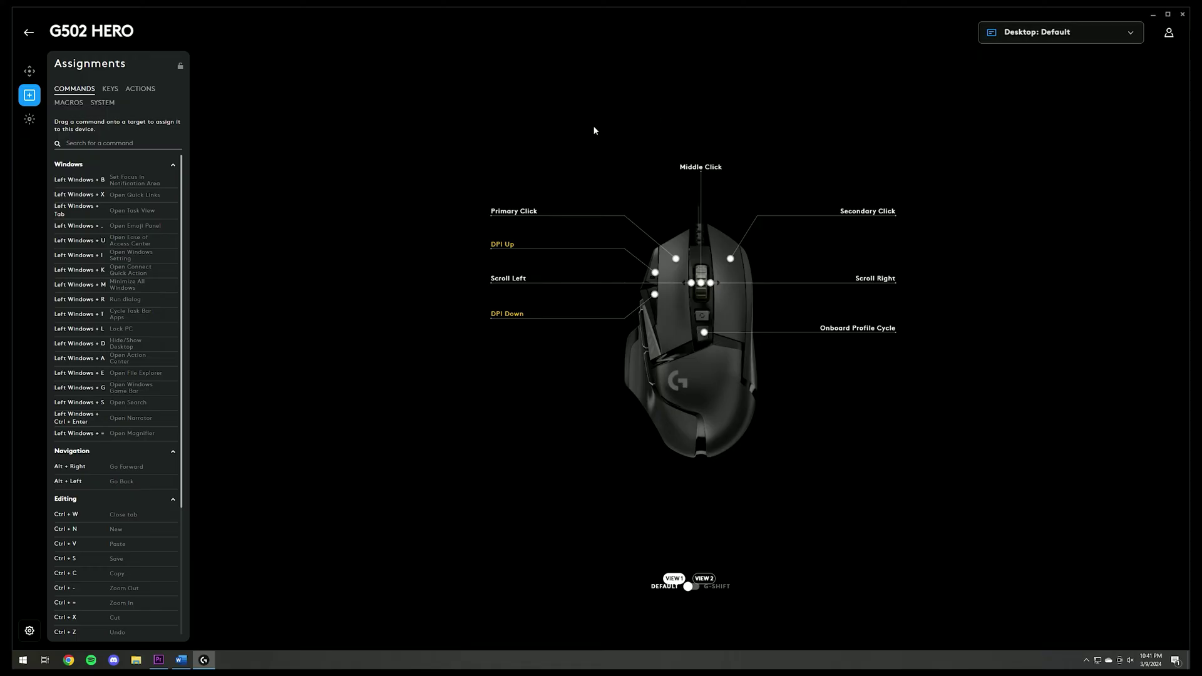
{"action": "left_click", "coordinate": [1052, 33]}
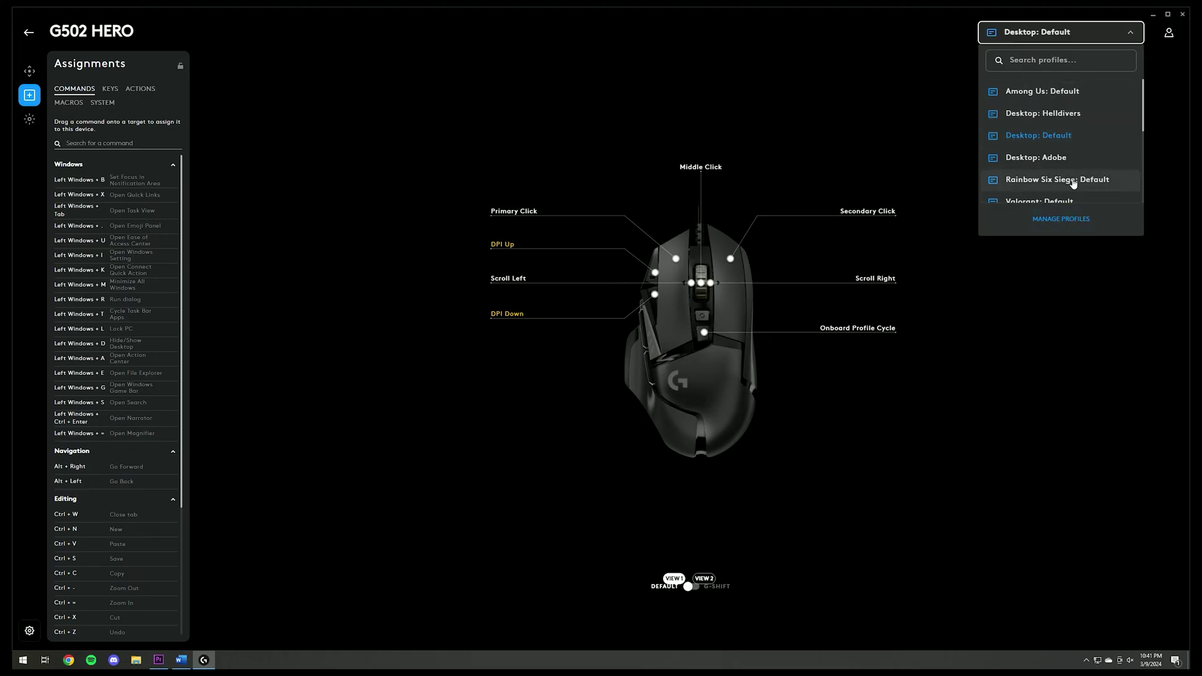
{"action": "left_click", "coordinate": [1055, 224]}
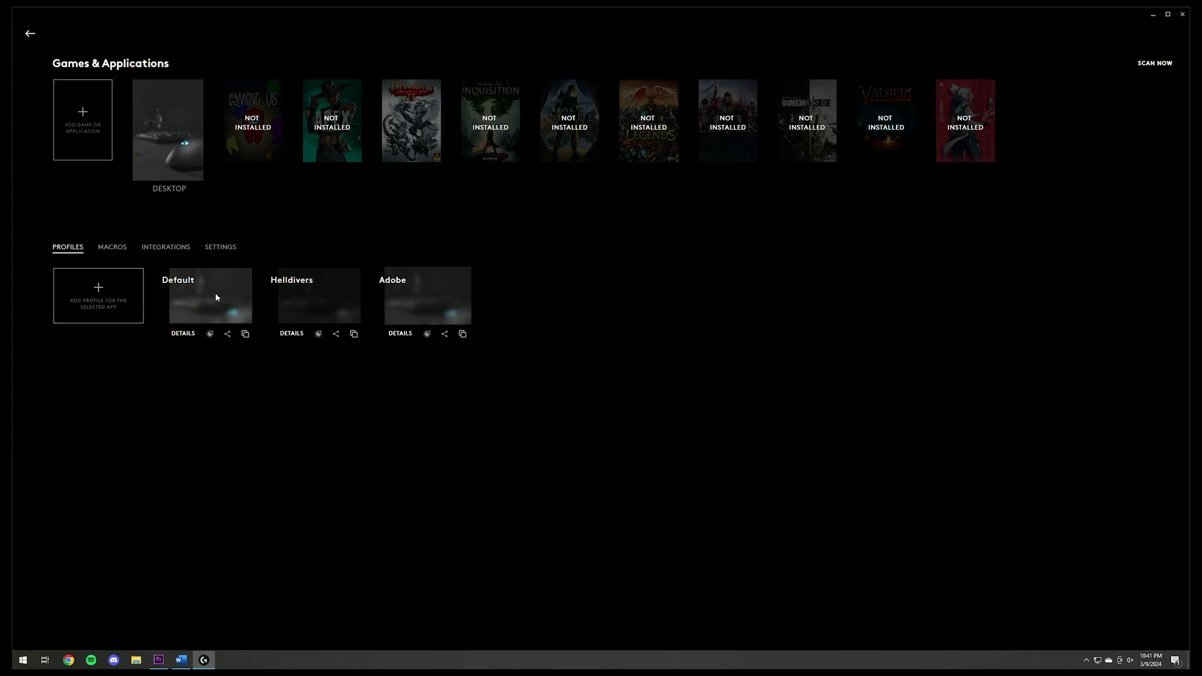
- Return to the G502 HERO assignments and activate the Desktop: Helldivers profile
{"action": "left_click", "coordinate": [32, 36]}
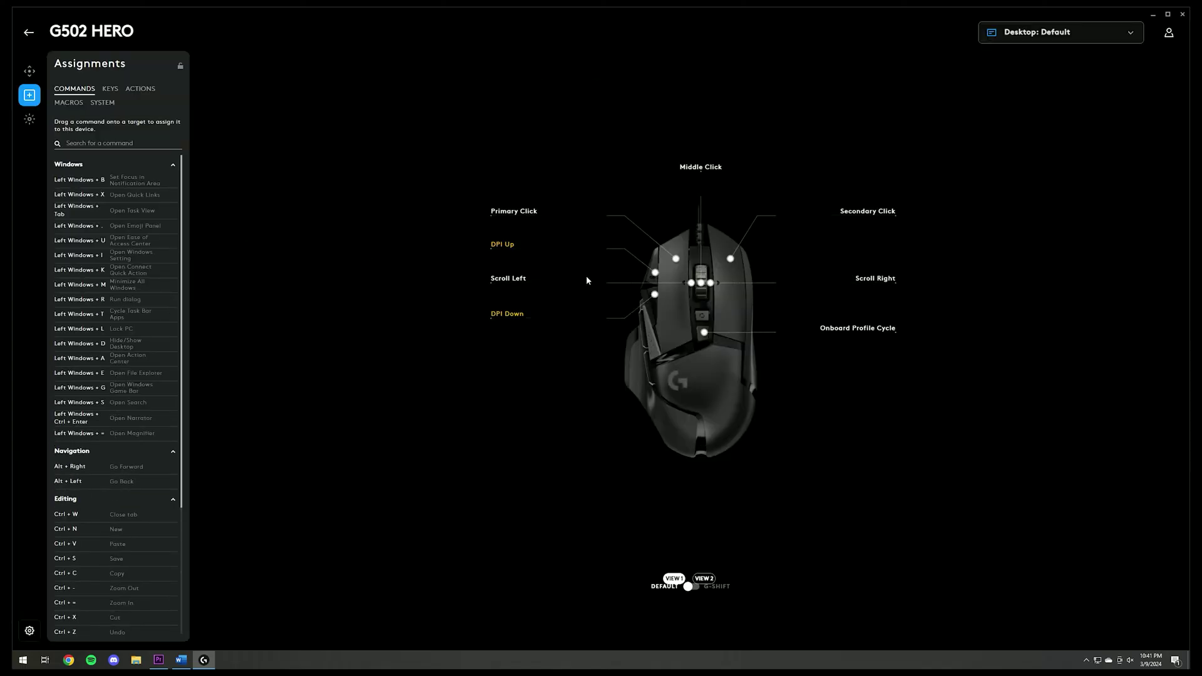
{"action": "left_click", "coordinate": [1081, 29]}
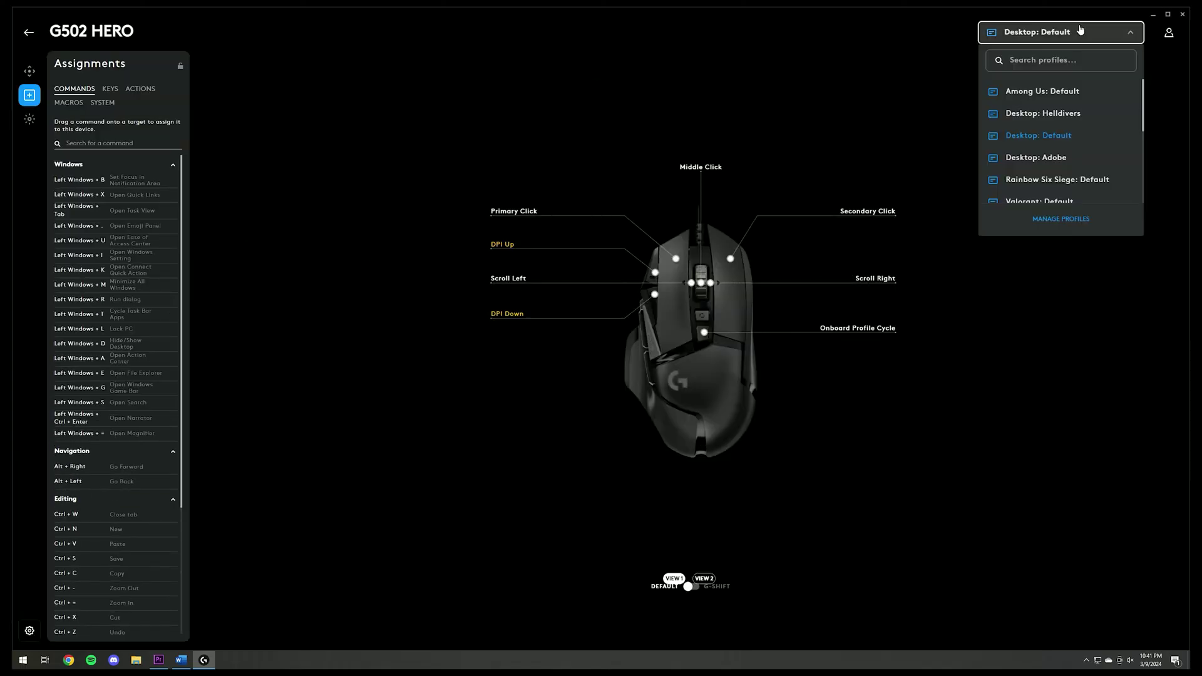
{"action": "left_click", "coordinate": [1072, 116]}
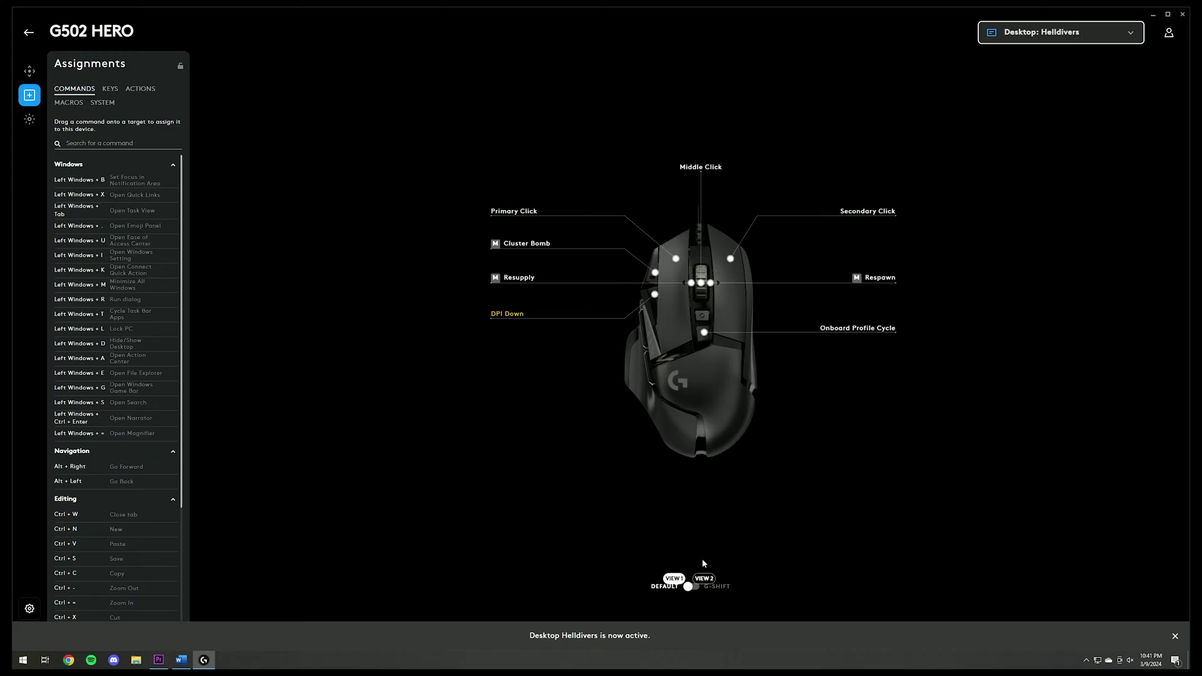
- Check the side-button assignments in View 2, return to View 1, and show the saved macros
{"action": "left_click", "coordinate": [704, 579]}
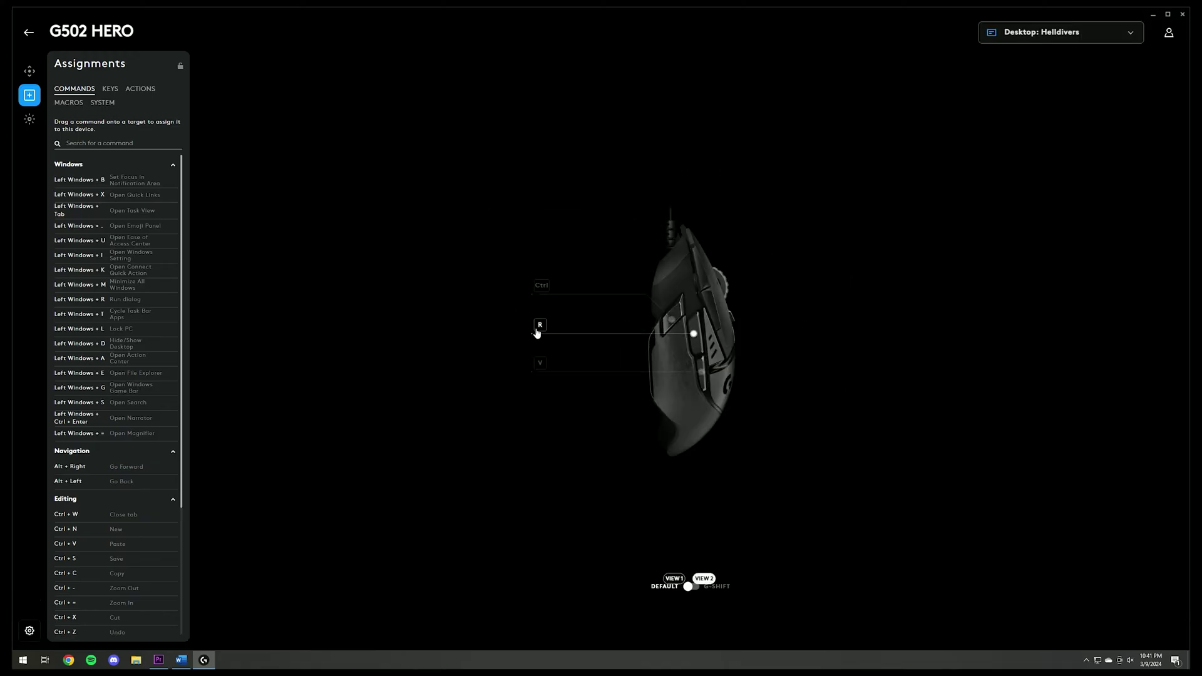
{"action": "left_click", "coordinate": [674, 578]}
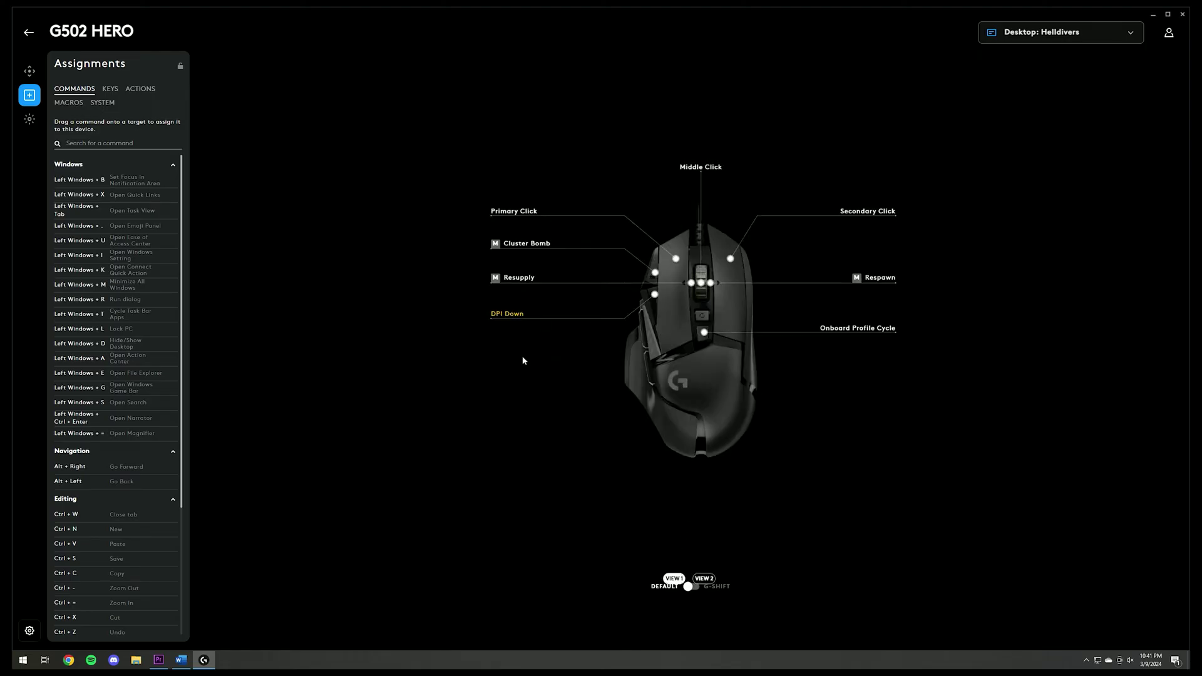
{"action": "left_click", "coordinate": [69, 103]}
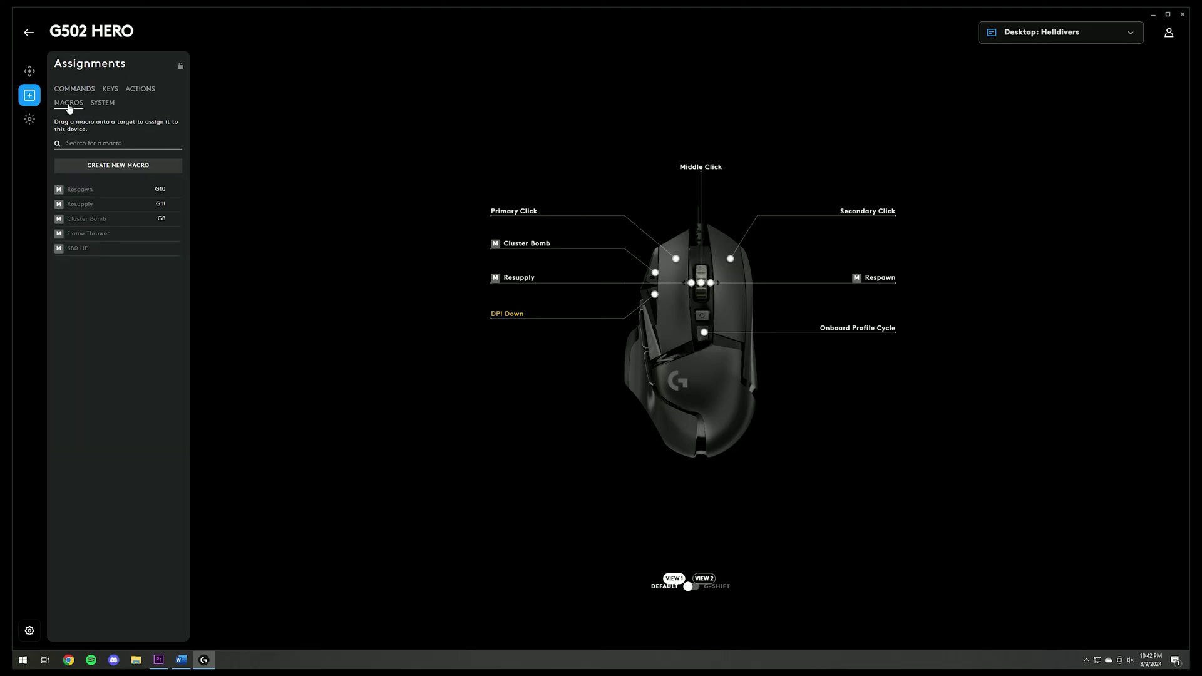
- Create a new No Repeat macro named 'Expendable Rocket' and add its first action
{"action": "left_click", "coordinate": [91, 166]}
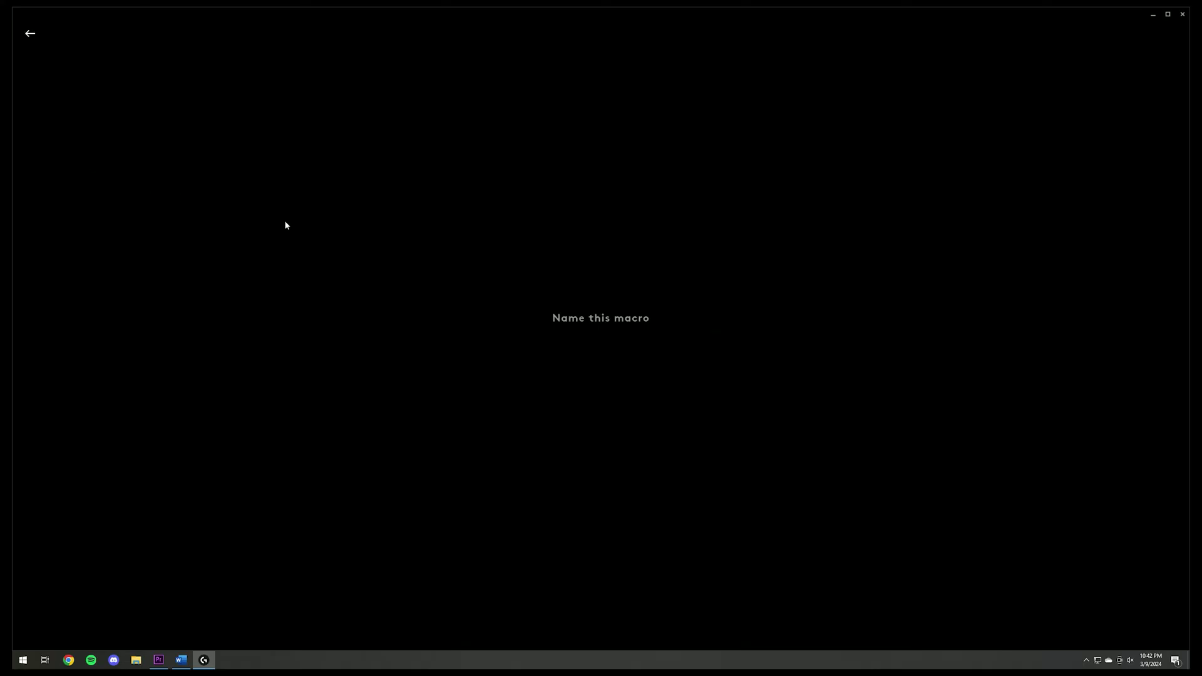
{"action": "type", "text": "Expenda"}
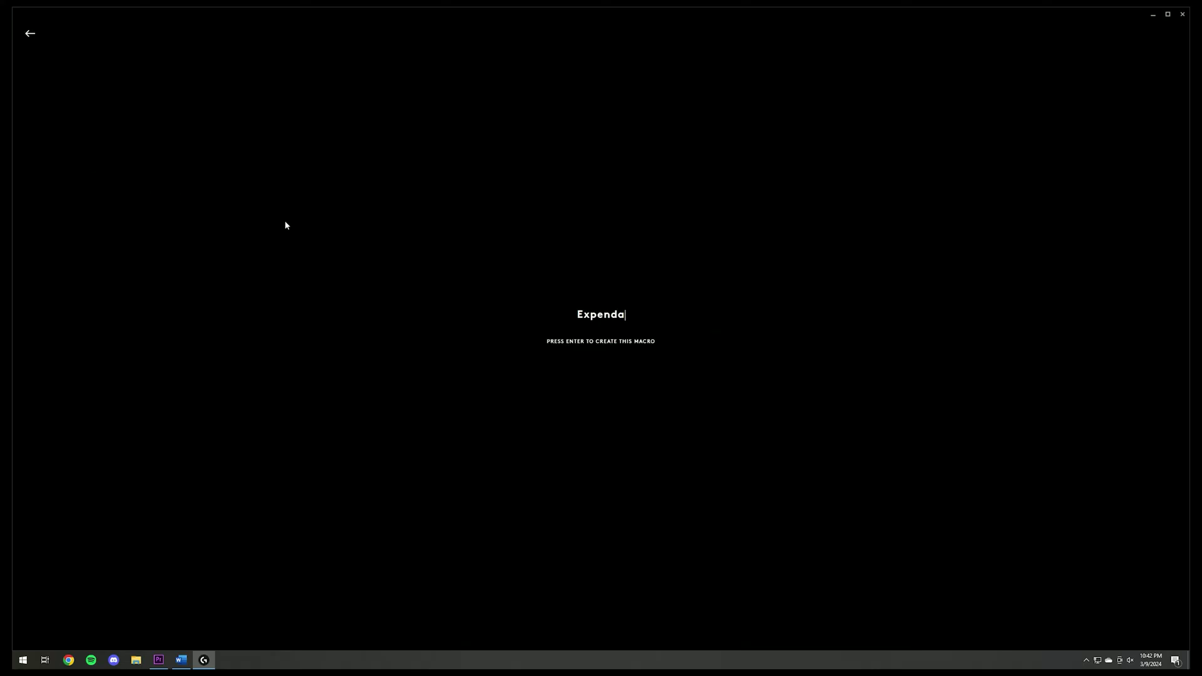
{"action": "type", "text": "ble Rocket"}
{"action": "key", "text": "Return"}
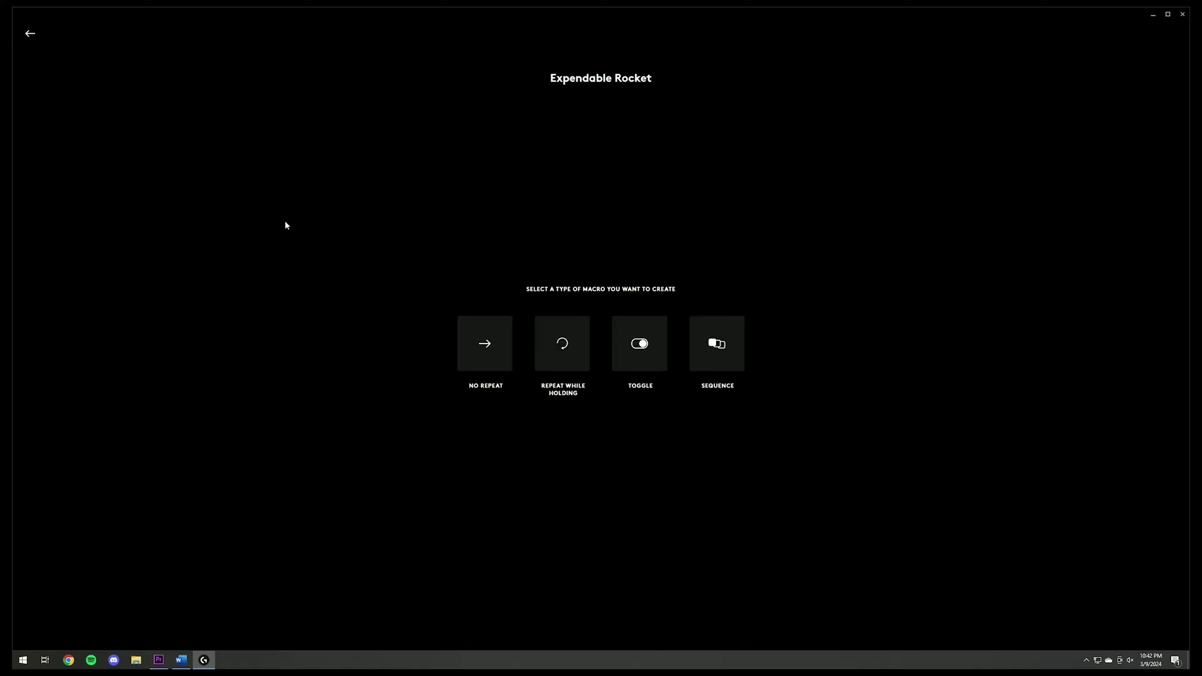
{"action": "left_click", "coordinate": [484, 360]}
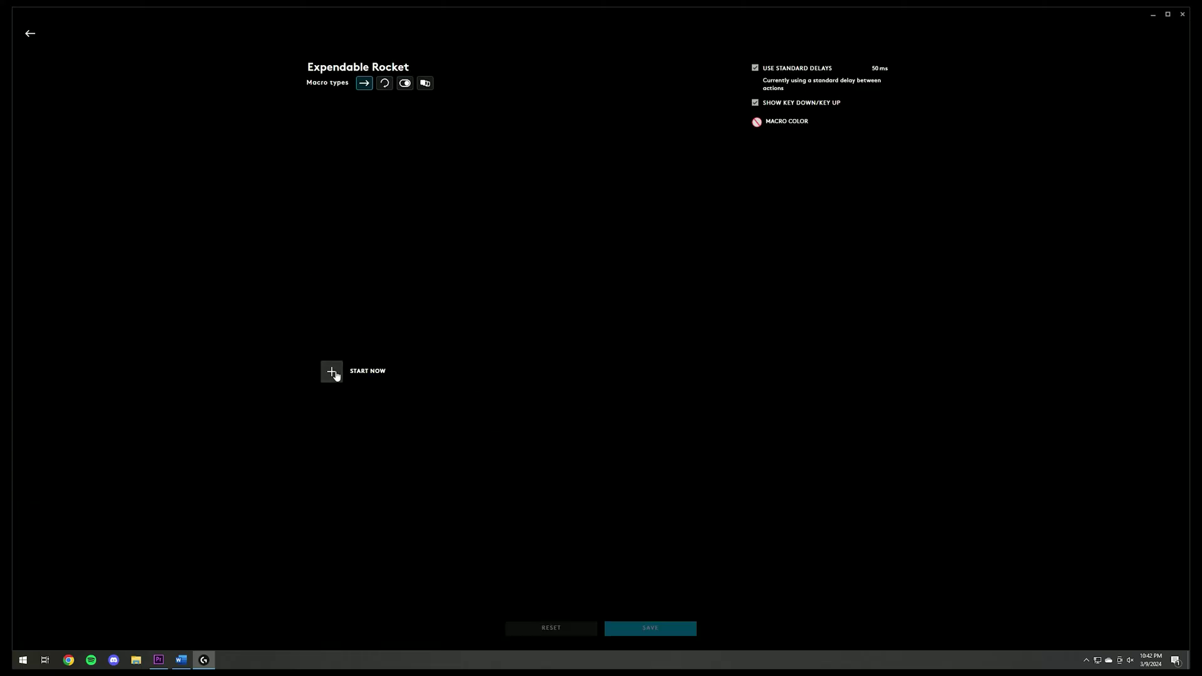
{"action": "left_click", "coordinate": [334, 373]}
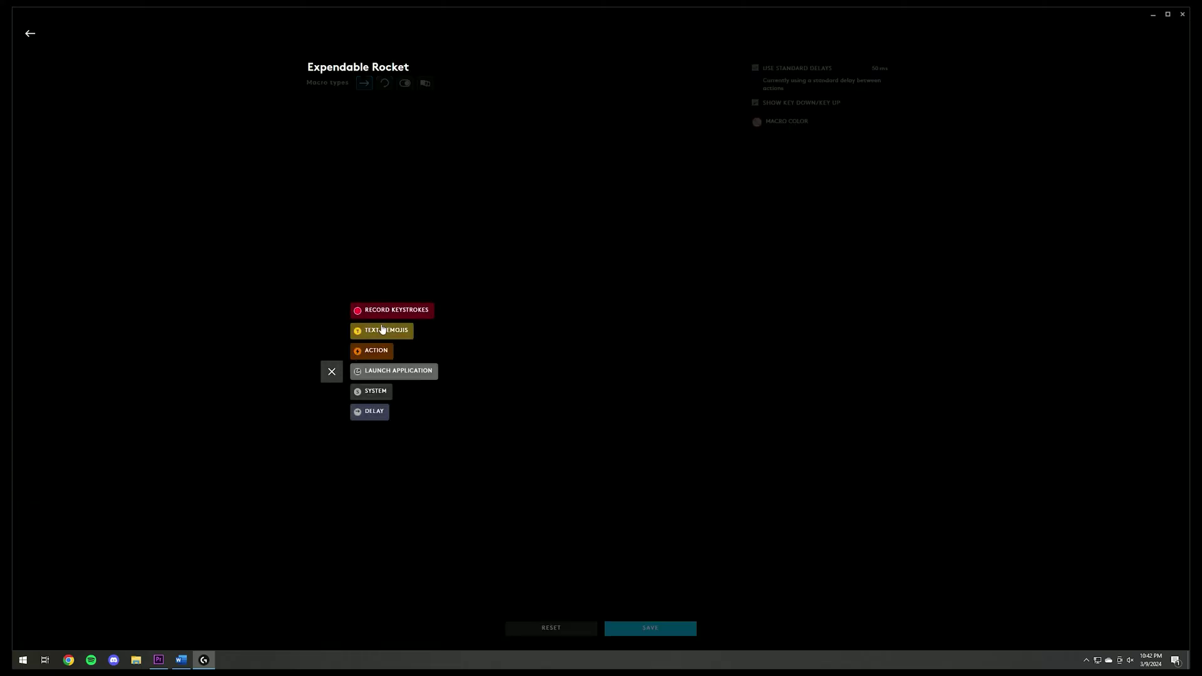
- Record the Ctrl, S, S, A, W, D keystrokes into Expendable Rocket and save the macro
{"action": "left_click", "coordinate": [388, 311]}
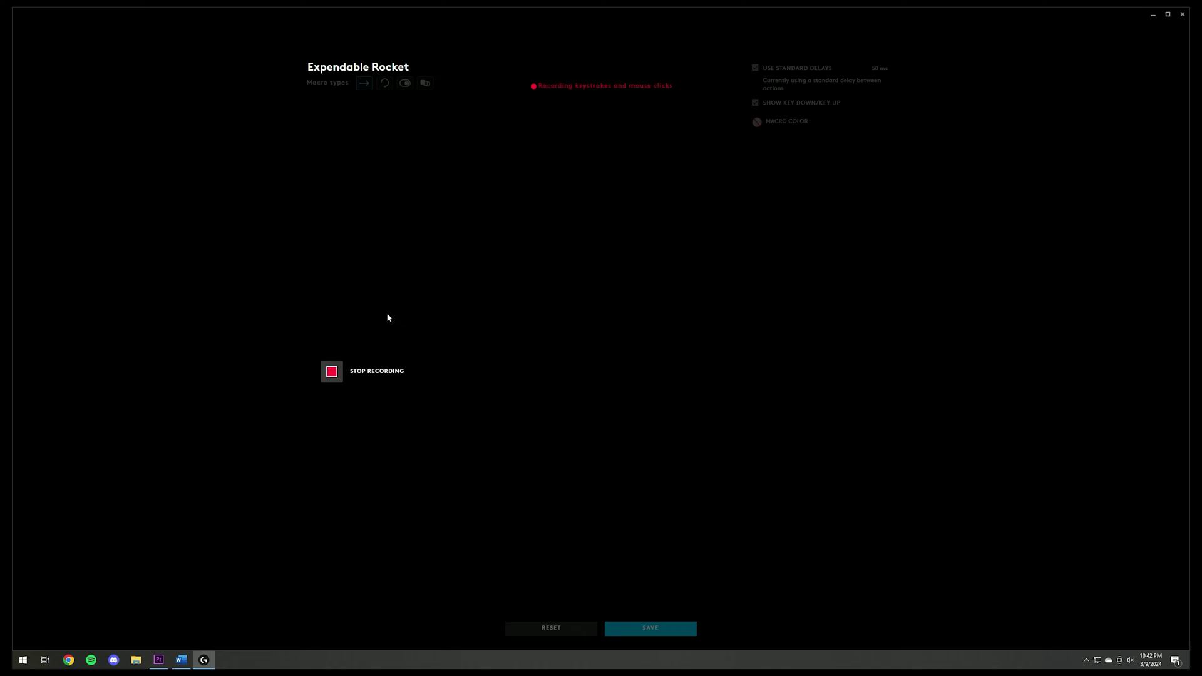
{"action": "key", "text": "ctrl"}
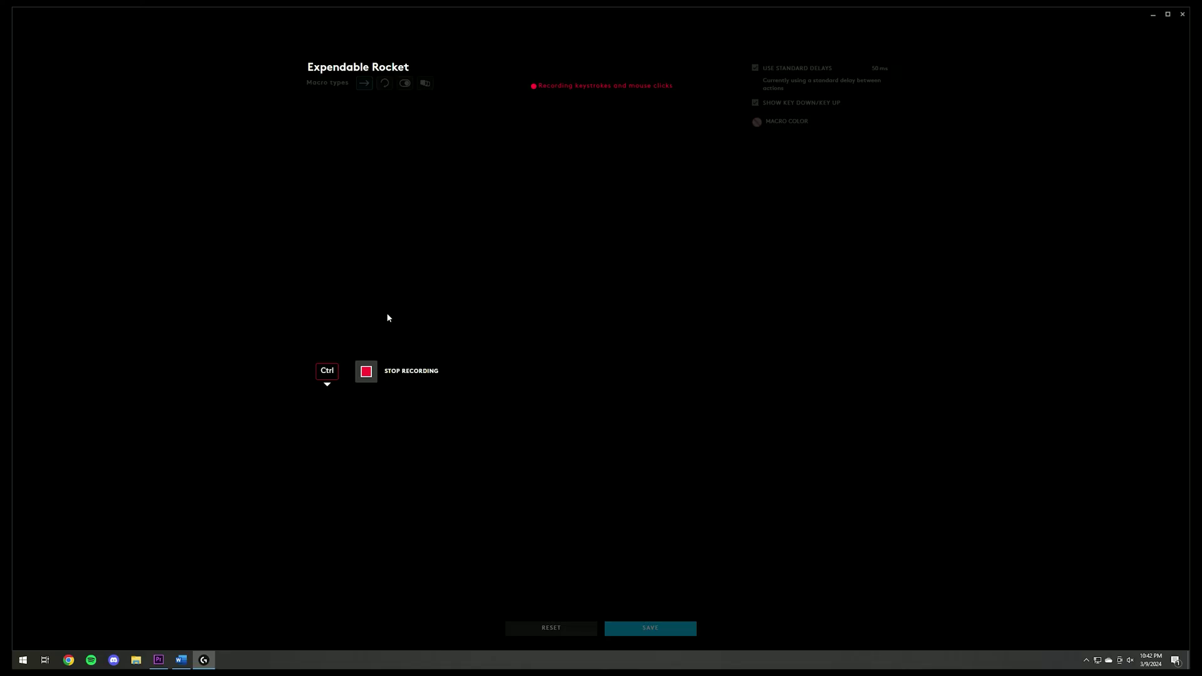
{"action": "key", "text": "s"}
{"action": "key", "text": "s"}
{"action": "key", "text": "a"}
{"action": "key", "text": "w"}
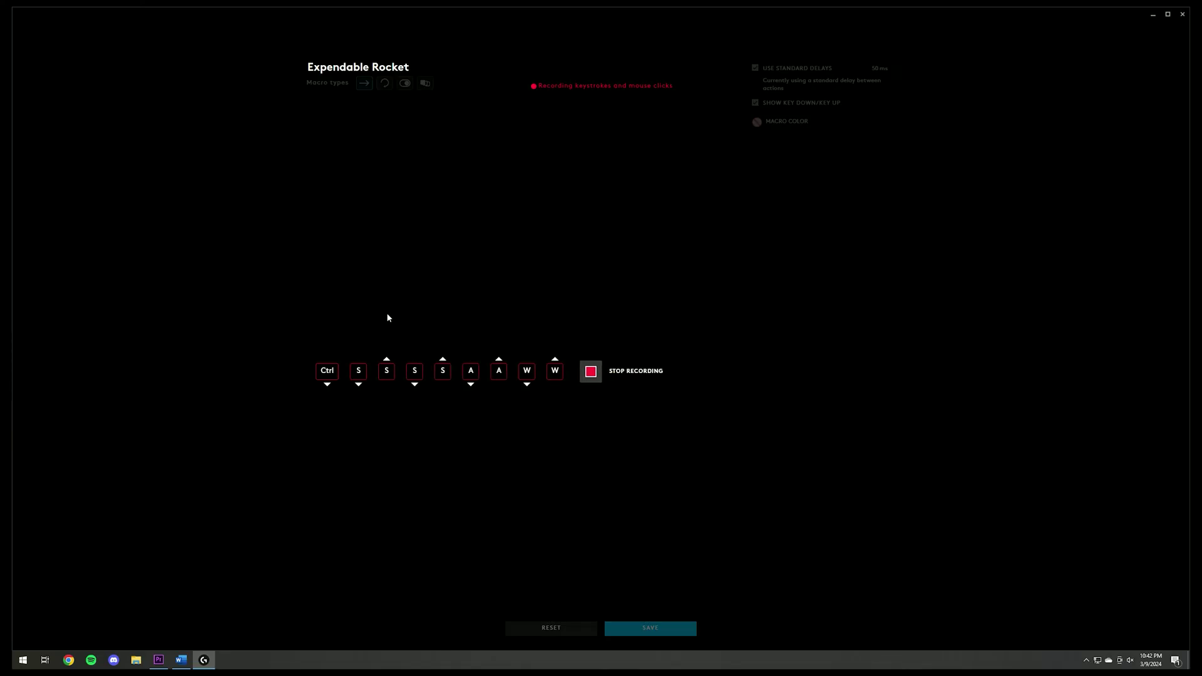
{"action": "key", "text": "d"}
{"action": "key", "text": "ctrl"}
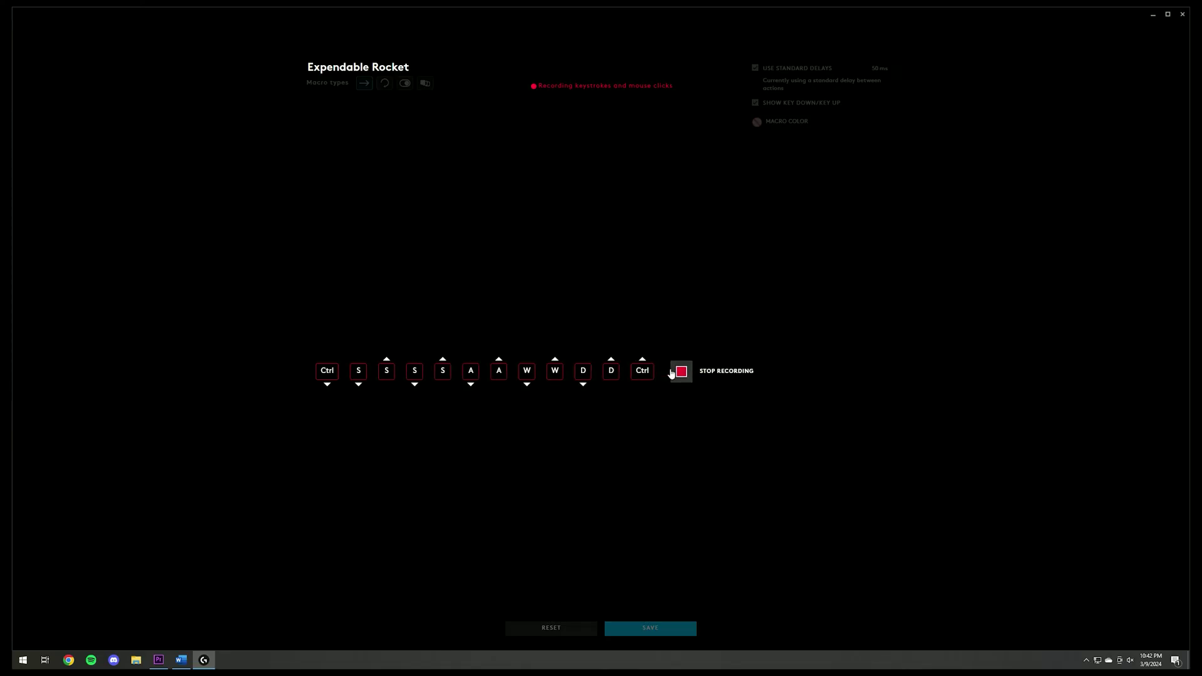
{"action": "left_click", "coordinate": [680, 372]}
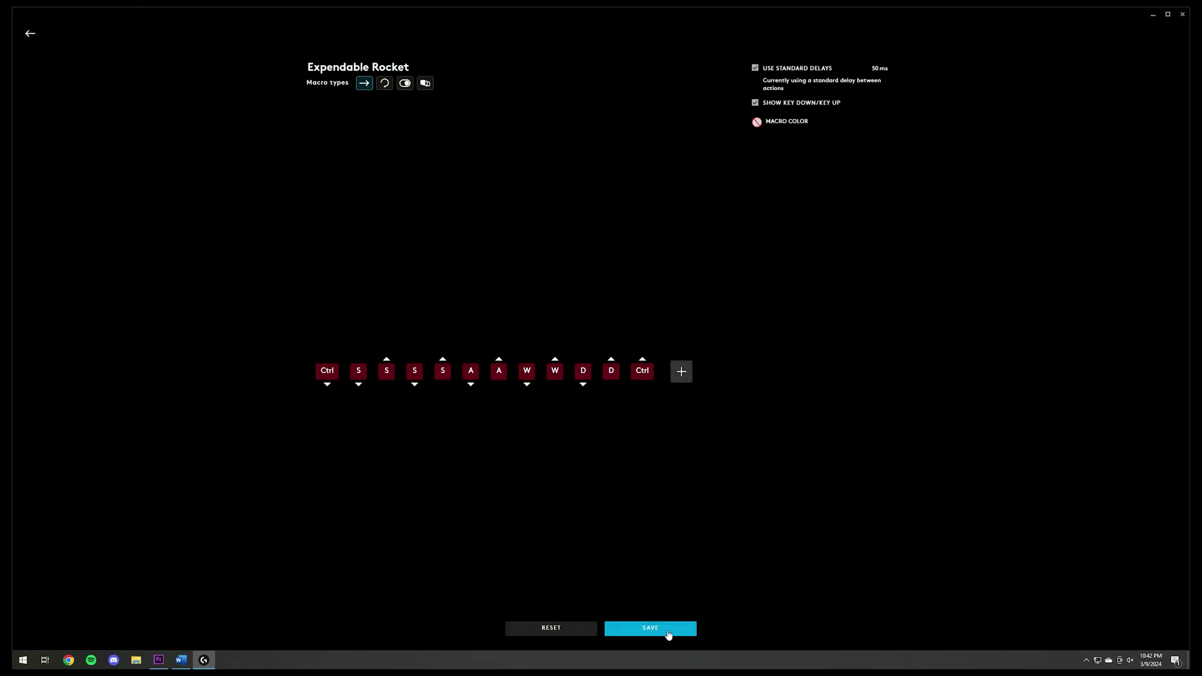
{"action": "left_click", "coordinate": [668, 632]}
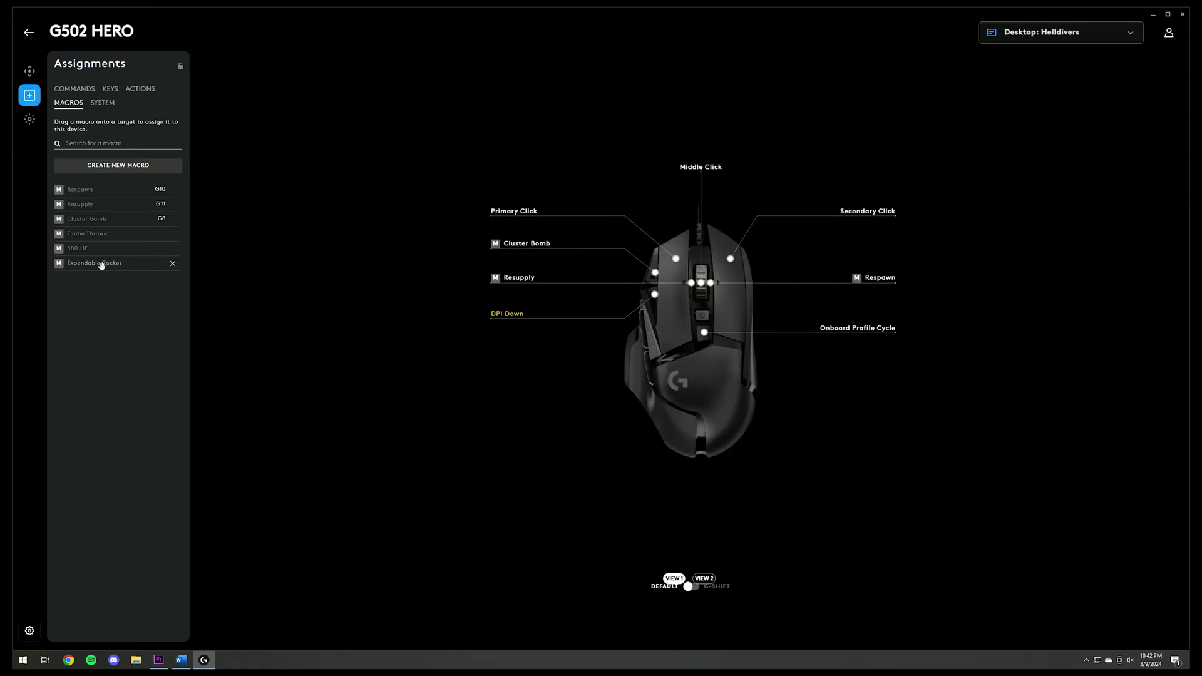
- Assign Expendable Rocket to the G7 DPI Down button, then go to the mouse's device settings
{"action": "left_click_drag", "start_coordinate": [93, 266], "coordinate": [655, 296]}
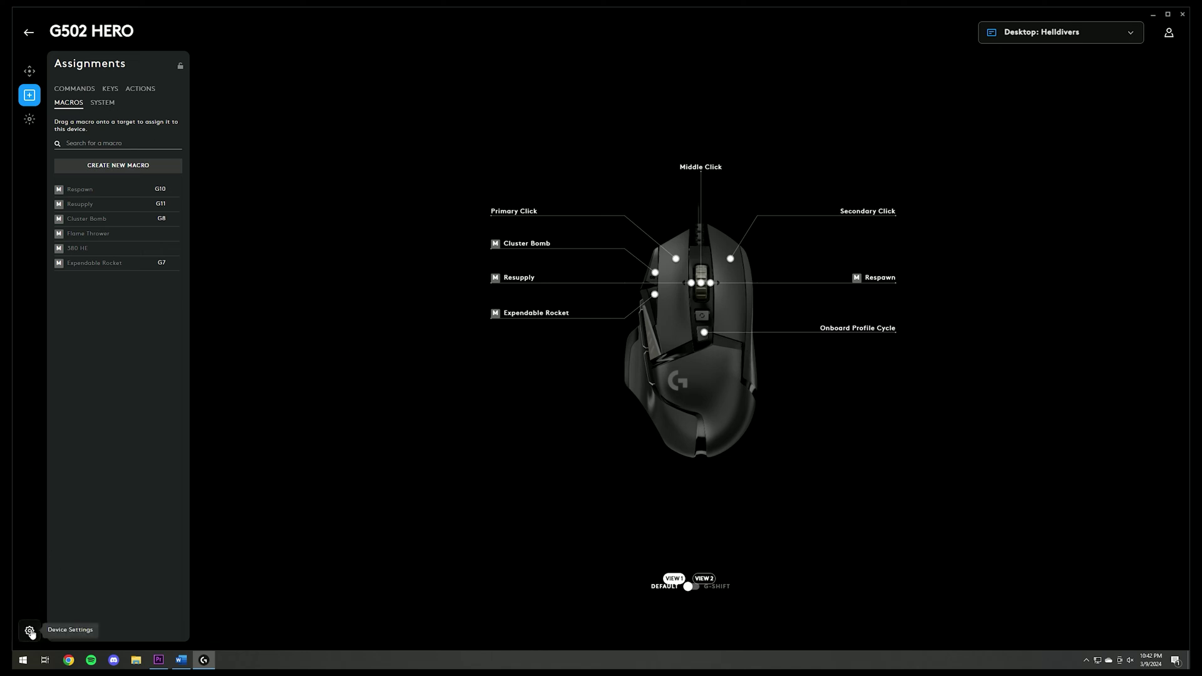
{"action": "left_click", "coordinate": [31, 630]}
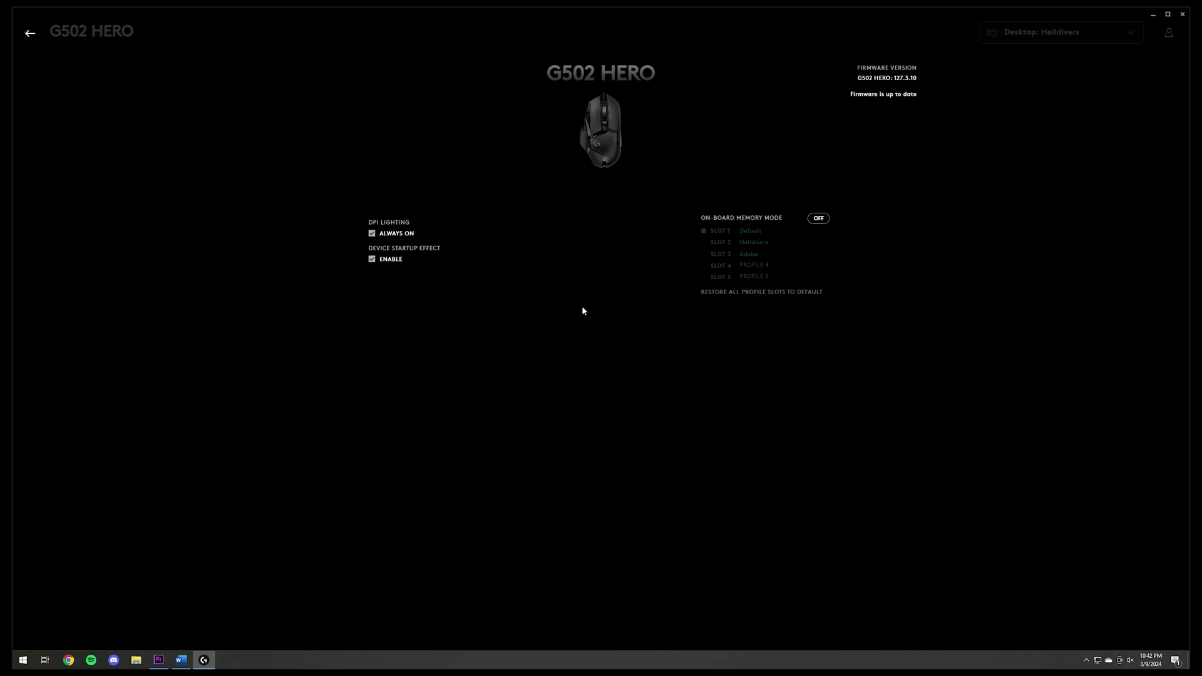
- Enable On-Board Memory Mode and load the Desktop: Helldivers profile into Slot 2
{"action": "left_click", "coordinate": [817, 220]}
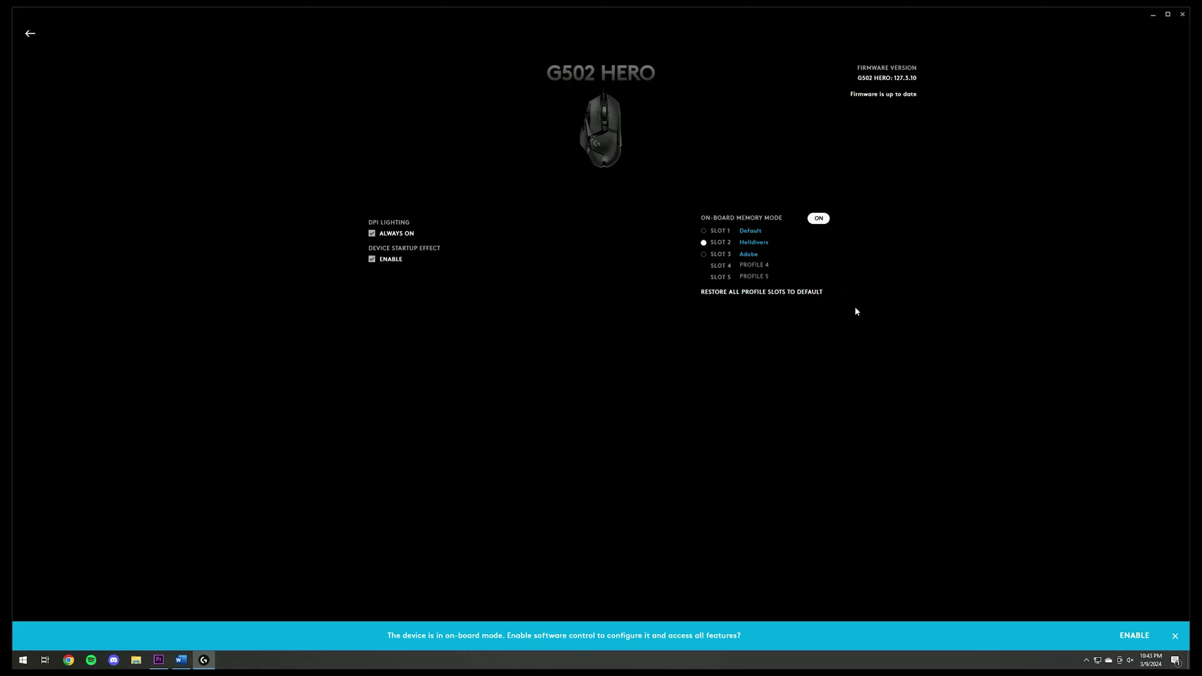
{"action": "left_click", "coordinate": [765, 243]}
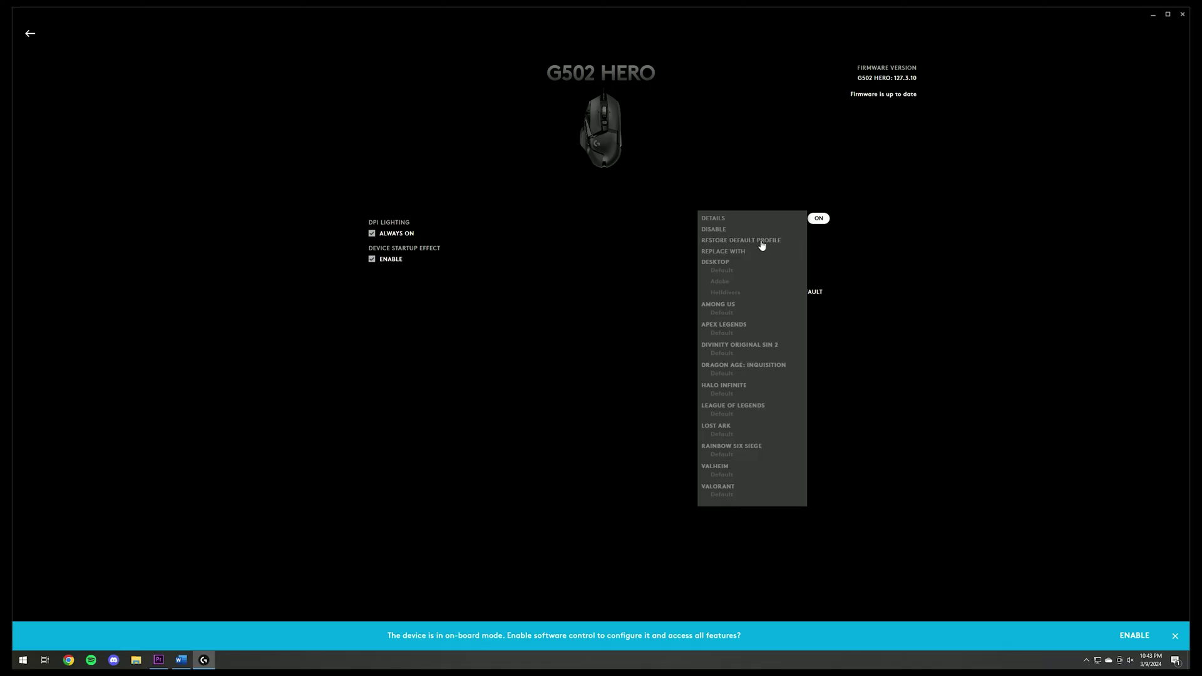
{"action": "left_click", "coordinate": [762, 242]}
{"action": "left_click", "coordinate": [757, 245]}
{"action": "left_click", "coordinate": [765, 283]}
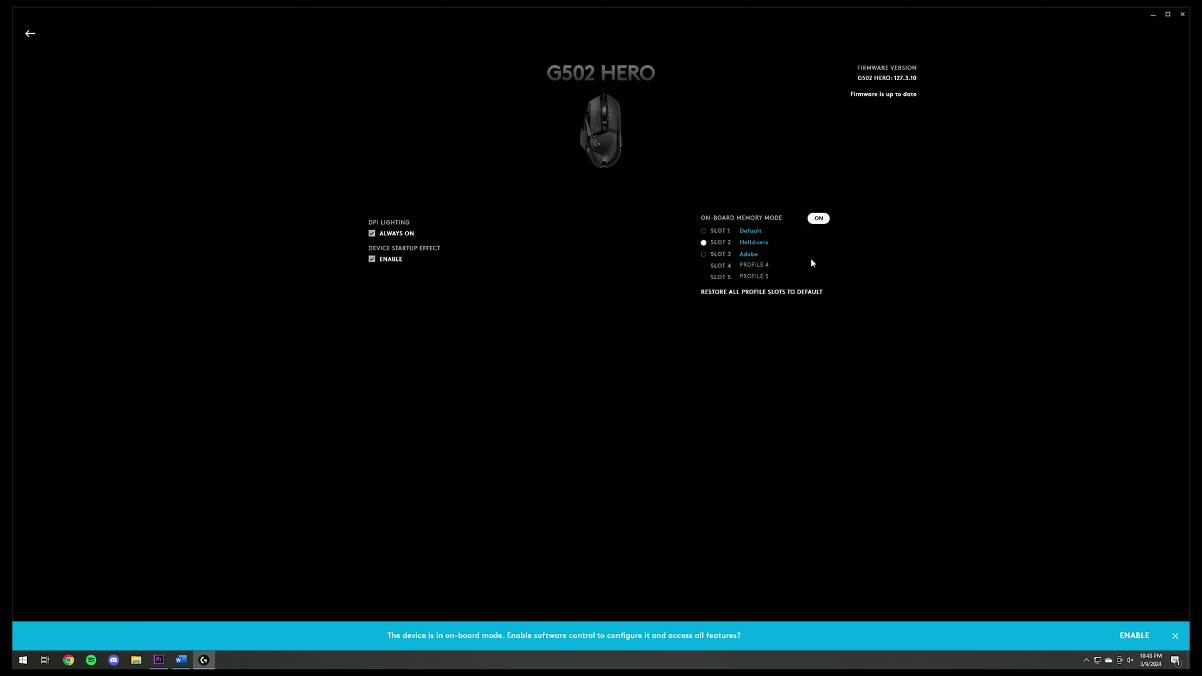
{"action": "left_click", "coordinate": [765, 247]}
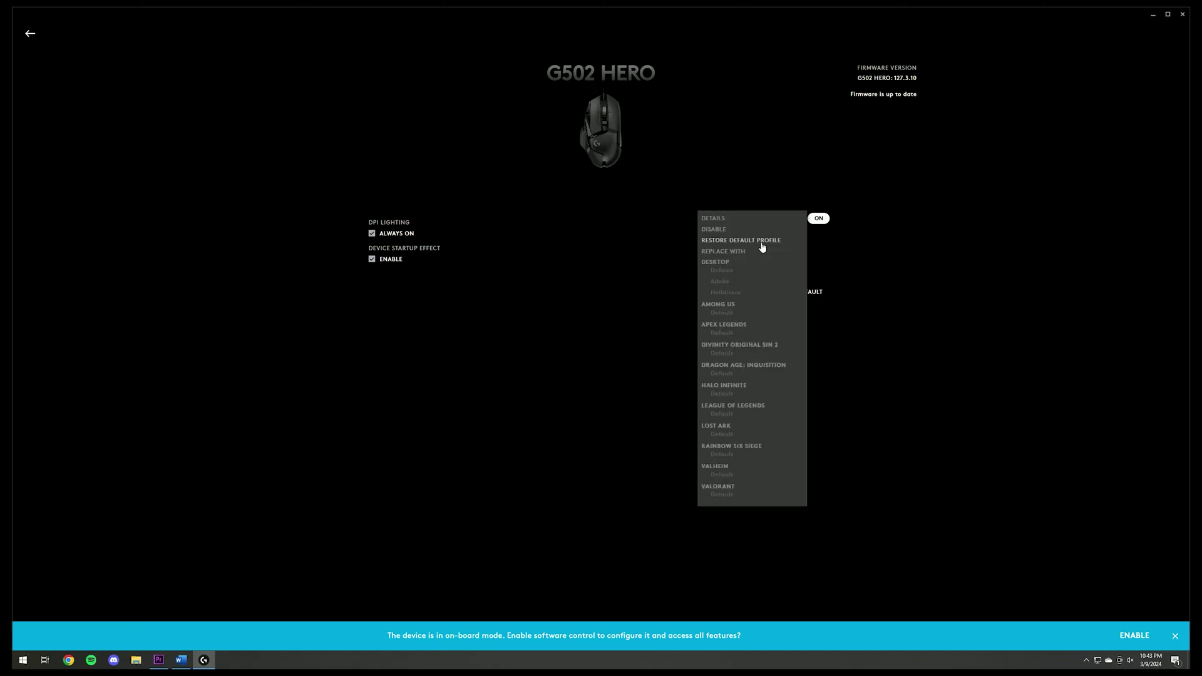
{"action": "left_click", "coordinate": [723, 294]}
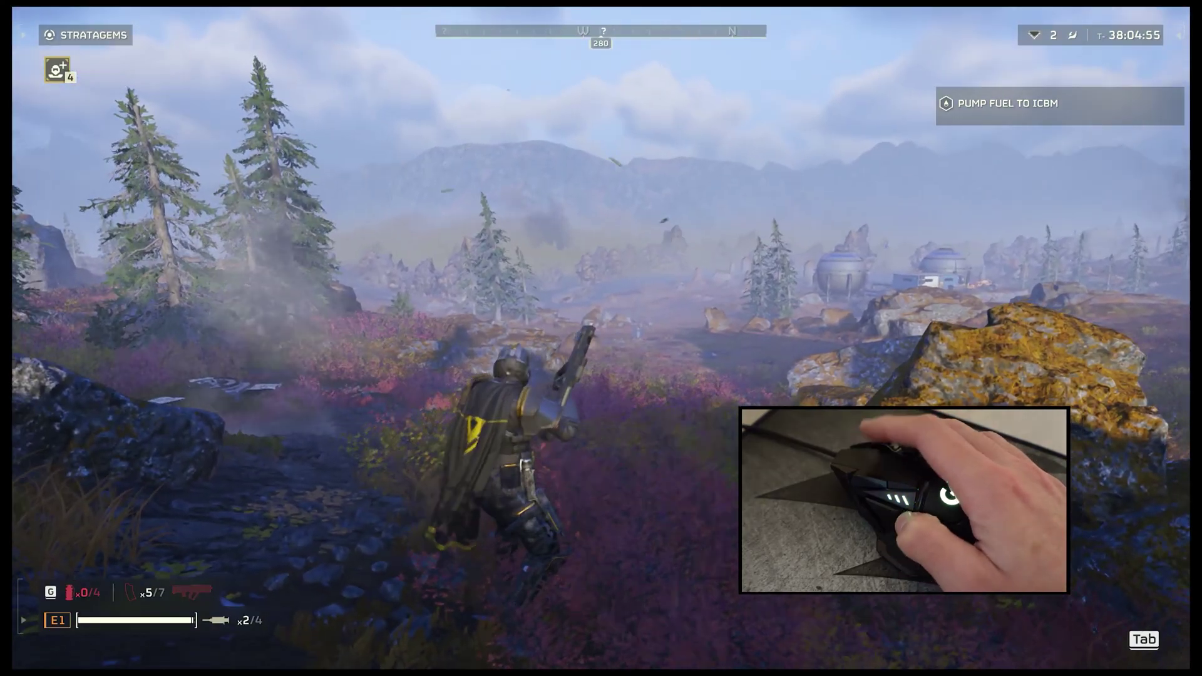
- Use a stim, throw the Eagle Cluster Bomb, then throw the Expendable Anti-Tank called in by the G7 macro
{"action": "key", "text": "v"}
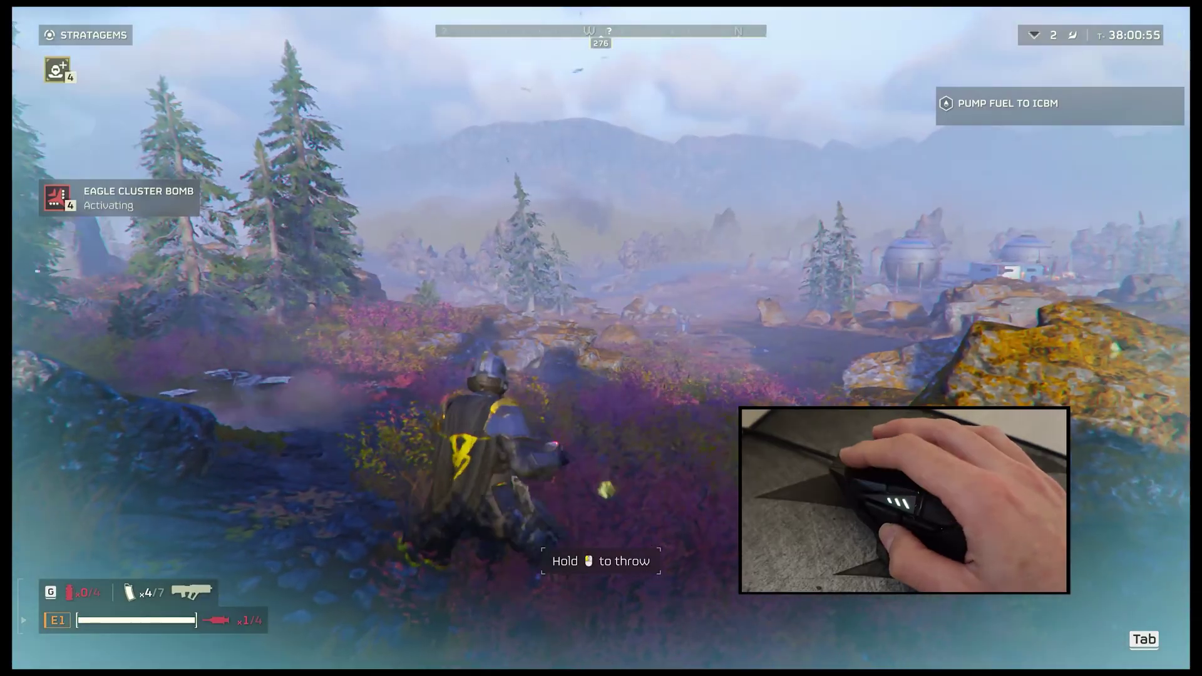
{"action": "left_click", "coordinate": [601, 338]}
{"action": "key", "text": "ctrl"}
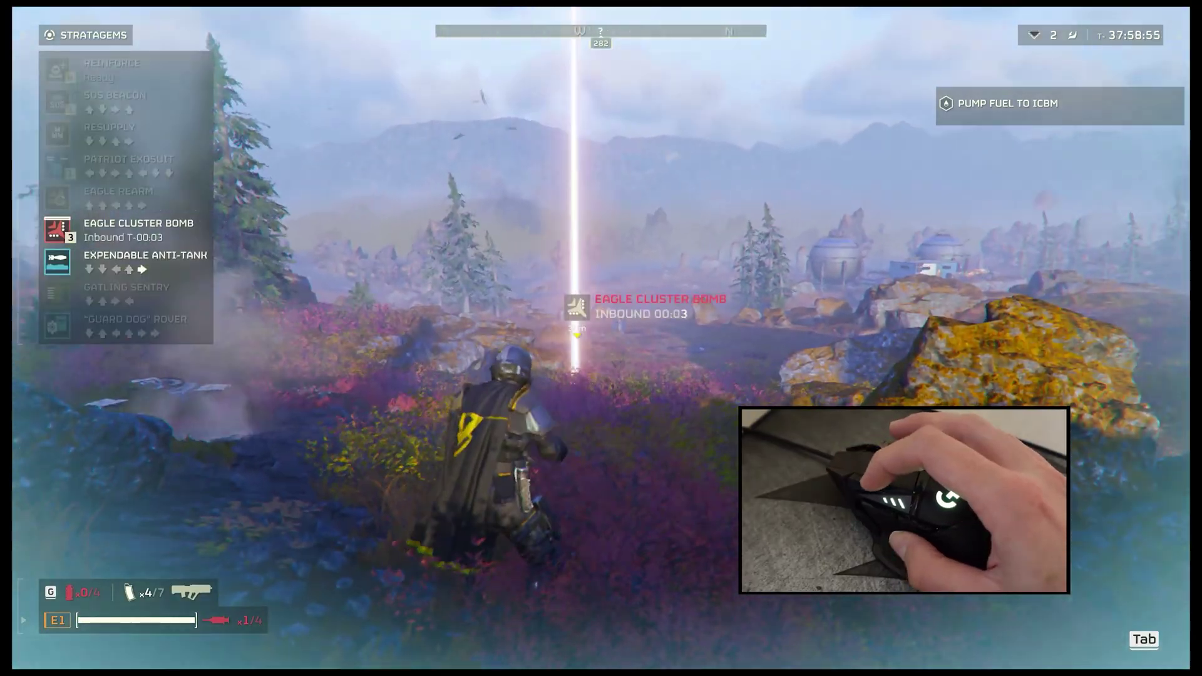
{"action": "key", "text": "d"}
{"action": "left_click", "coordinate": [601, 338]}
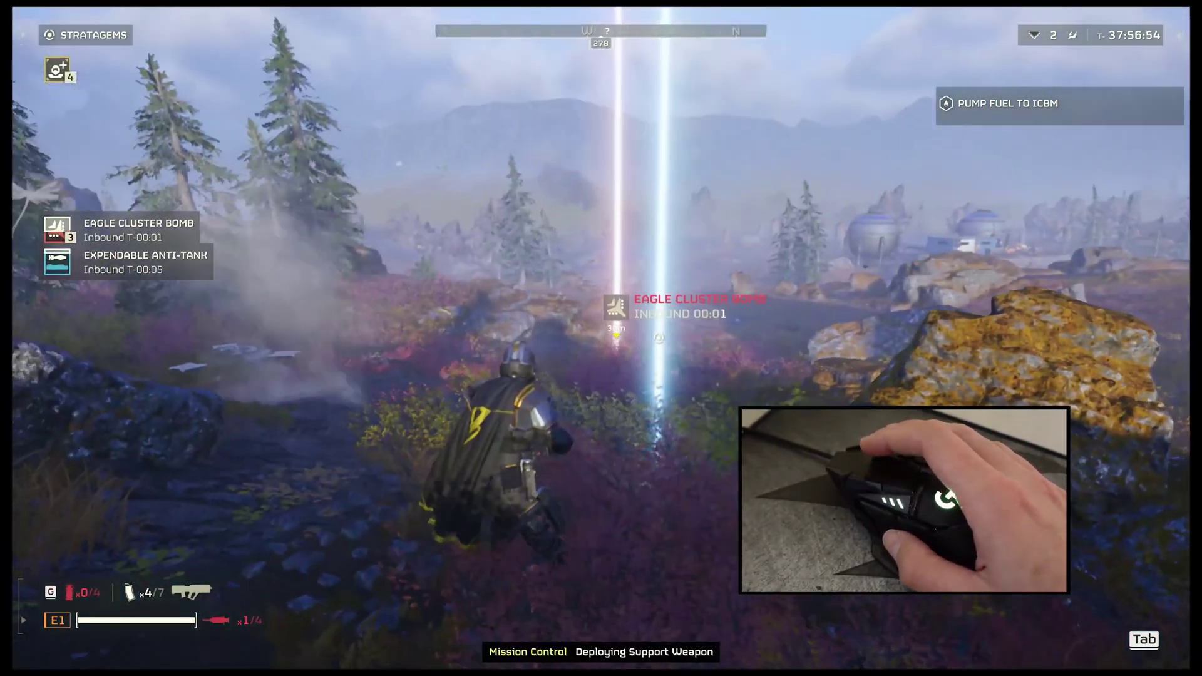